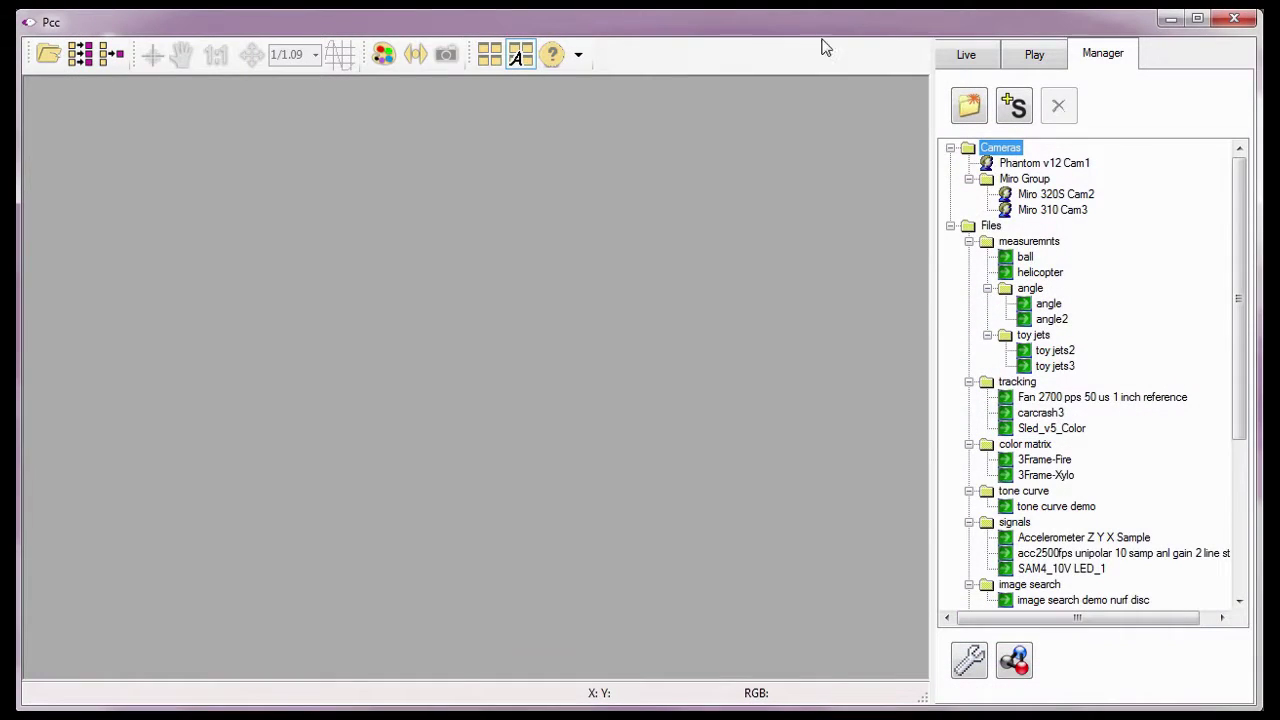
Step: Load the 'image search demo nurf disc' cine and show its Image Search method list on the Play tab
click(1036, 600)
double_click(1036, 600)
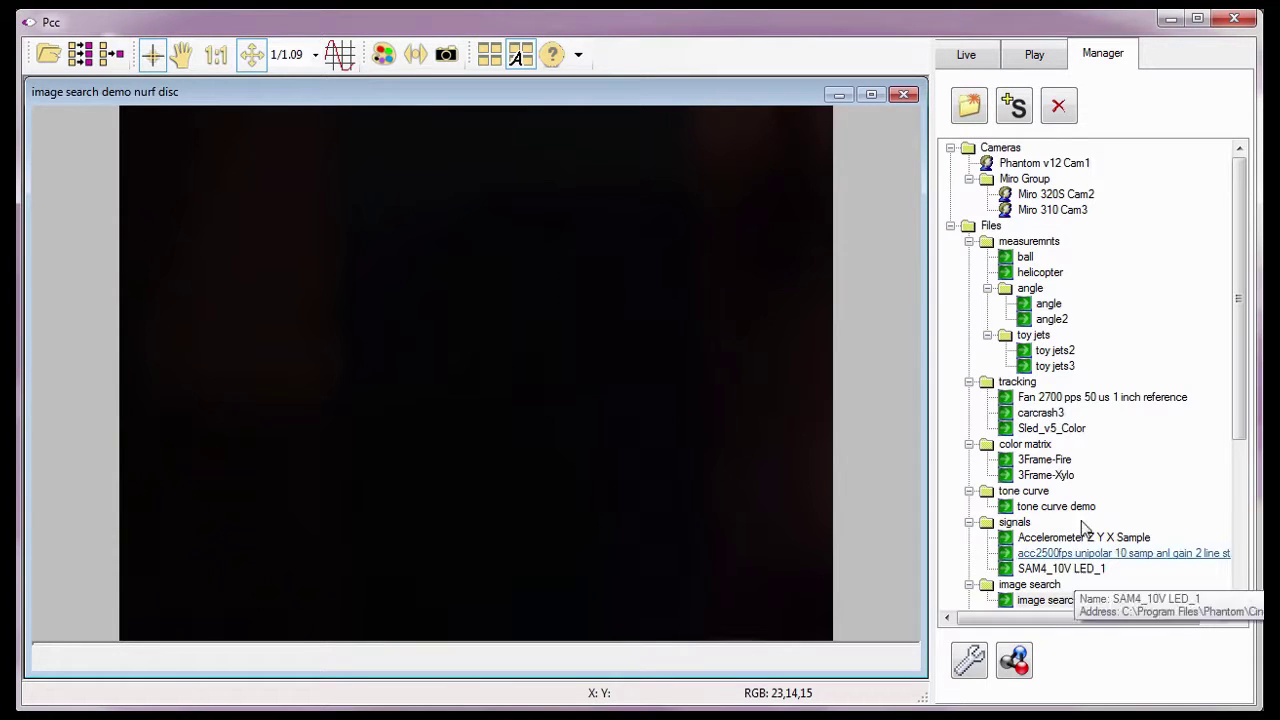
click(1015, 55)
click(945, 435)
click(1018, 476)
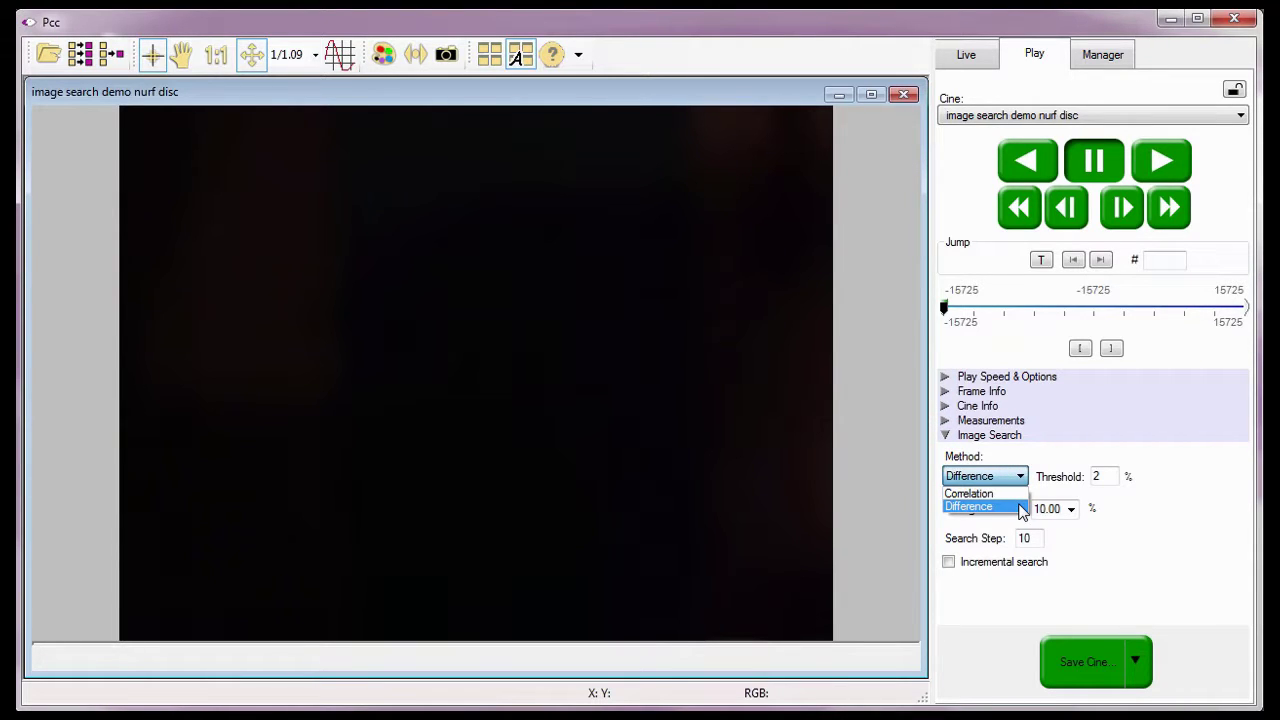
Step: Leave the method on Difference and review its 2% threshold and 10% changed-areas settings
click(1020, 507)
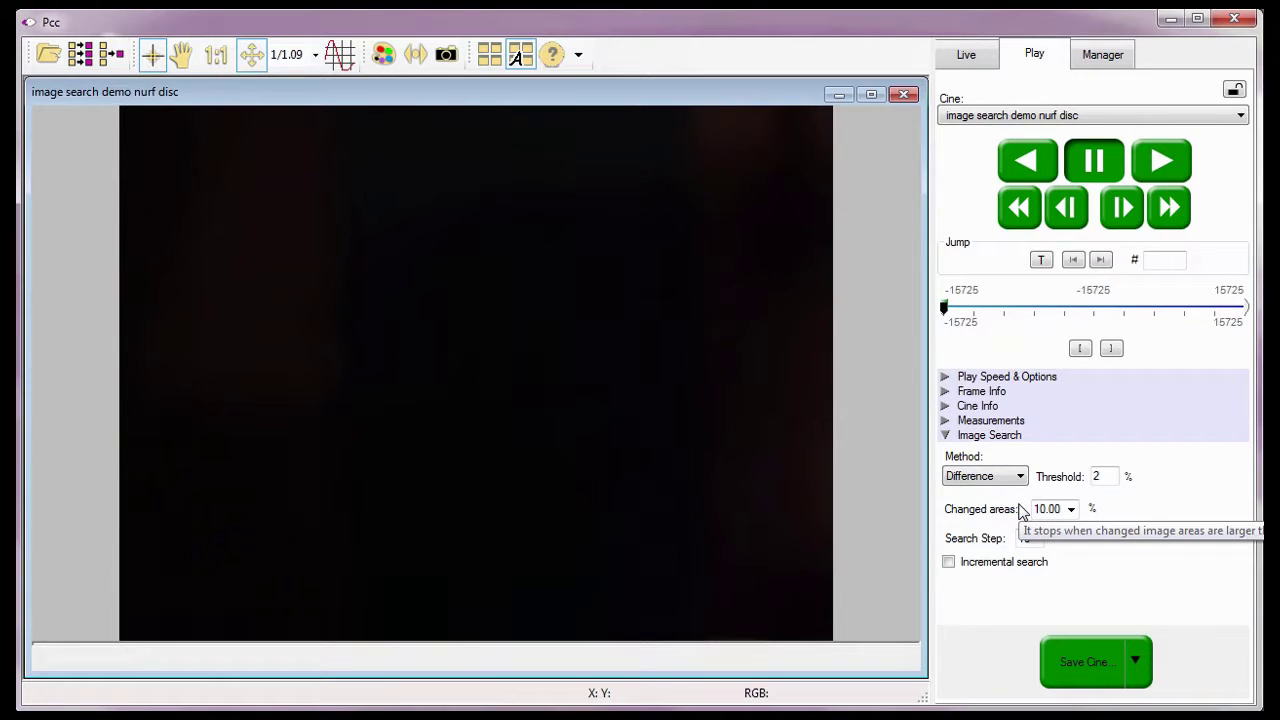
click(1057, 477)
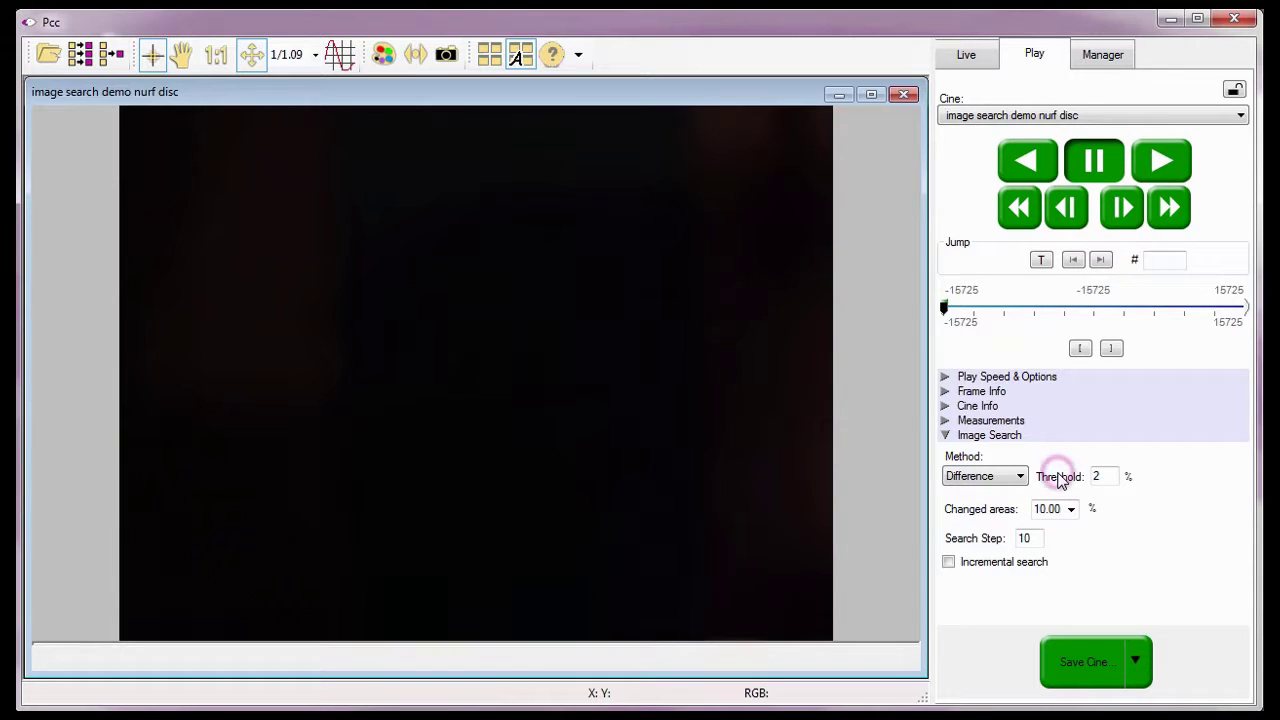
click(1013, 516)
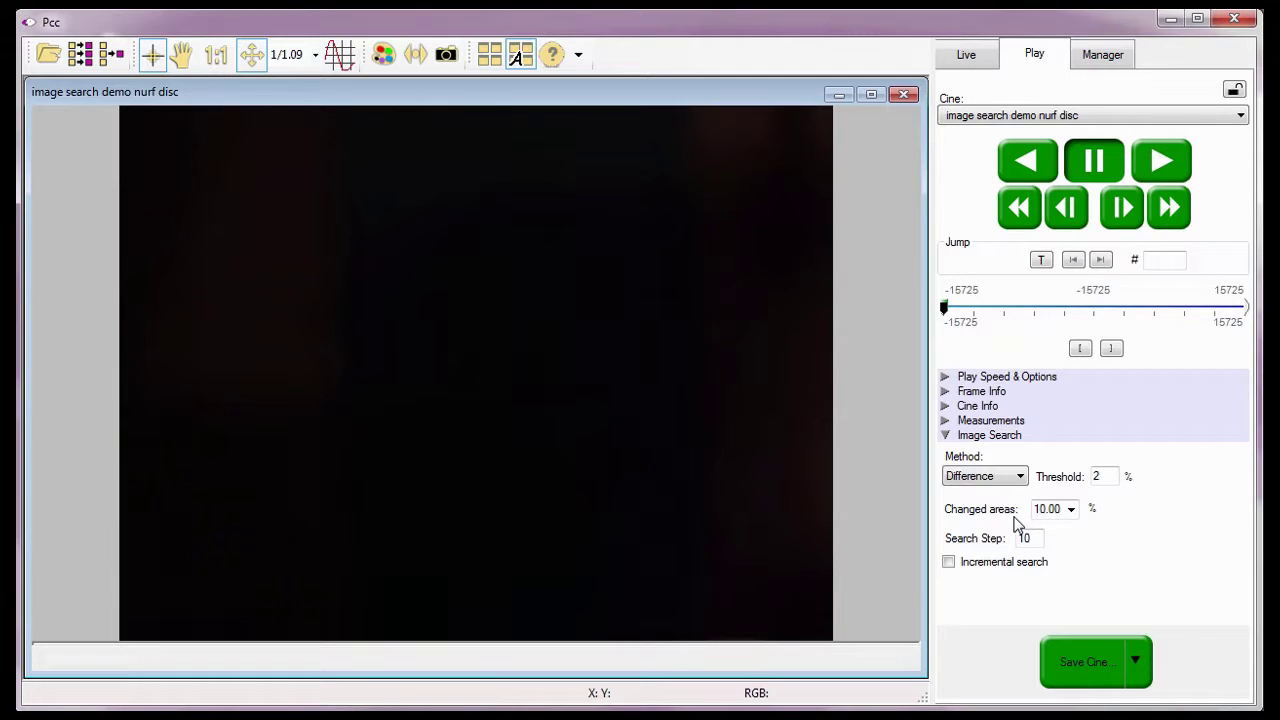
click(1087, 480)
click(1008, 510)
Step: Choose Correlation as the image search method, stopping at 10% difference with search step 10
click(943, 540)
click(933, 561)
click(998, 475)
click(993, 494)
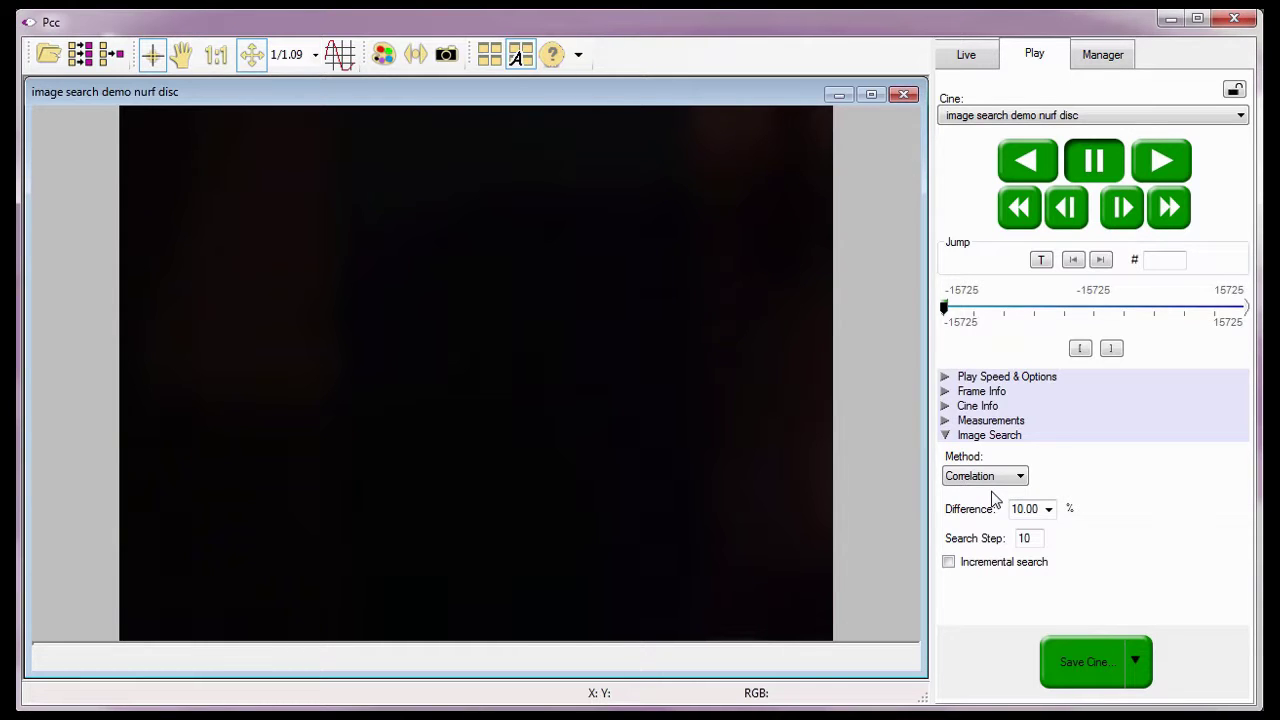
click(974, 507)
mouse_move(985, 517)
click(1008, 537)
right_click(1162, 167)
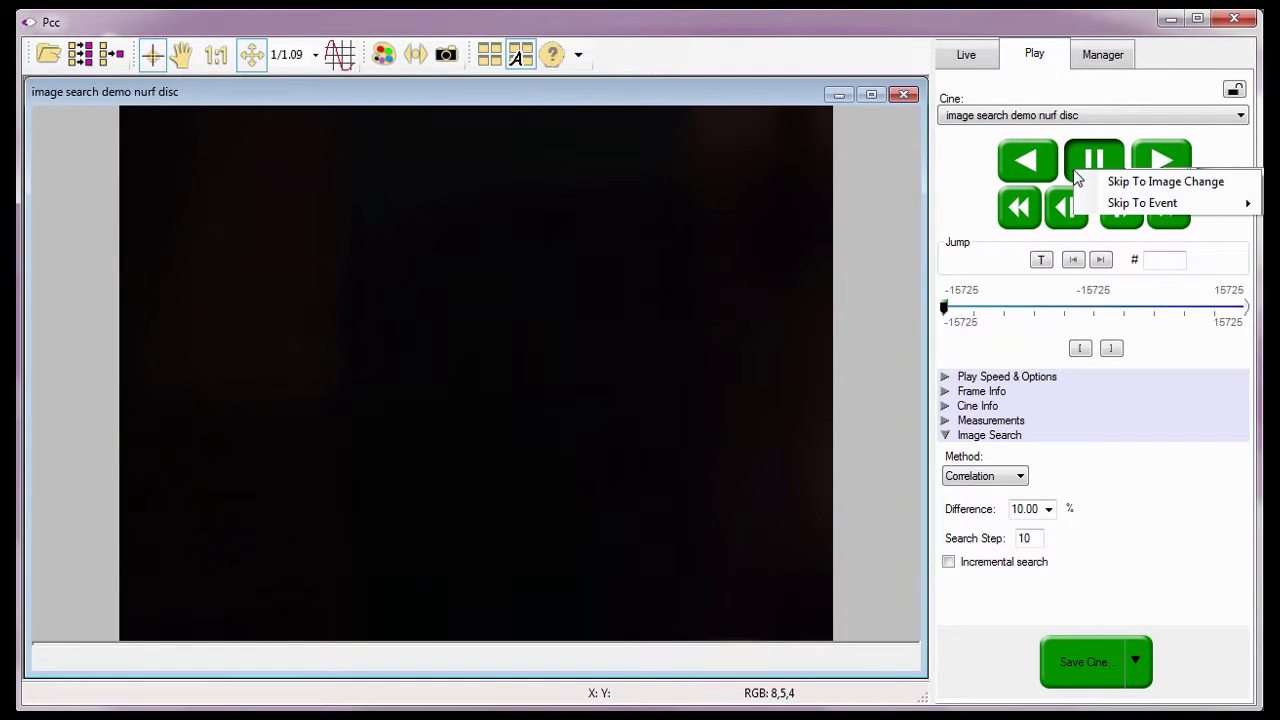
mouse_move(1086, 204)
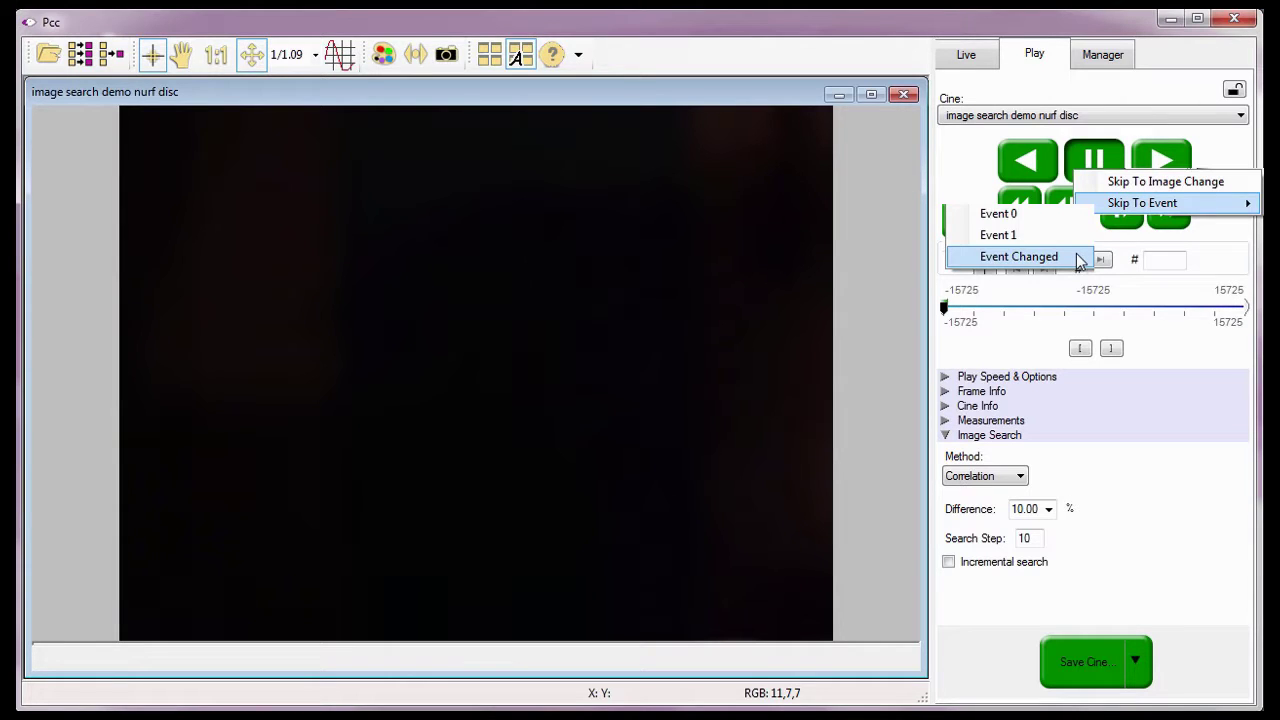
click(1078, 257)
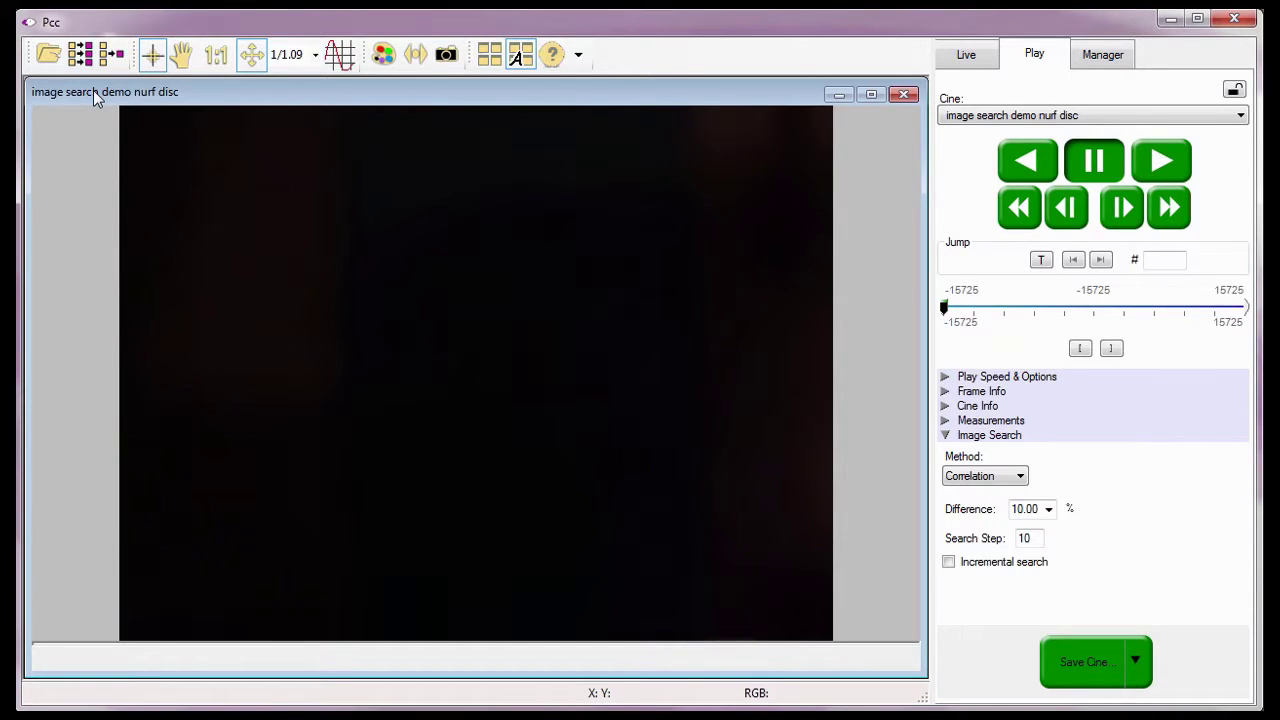
Step: Put the search method back on Difference and set the threshold to 10%
click(984, 476)
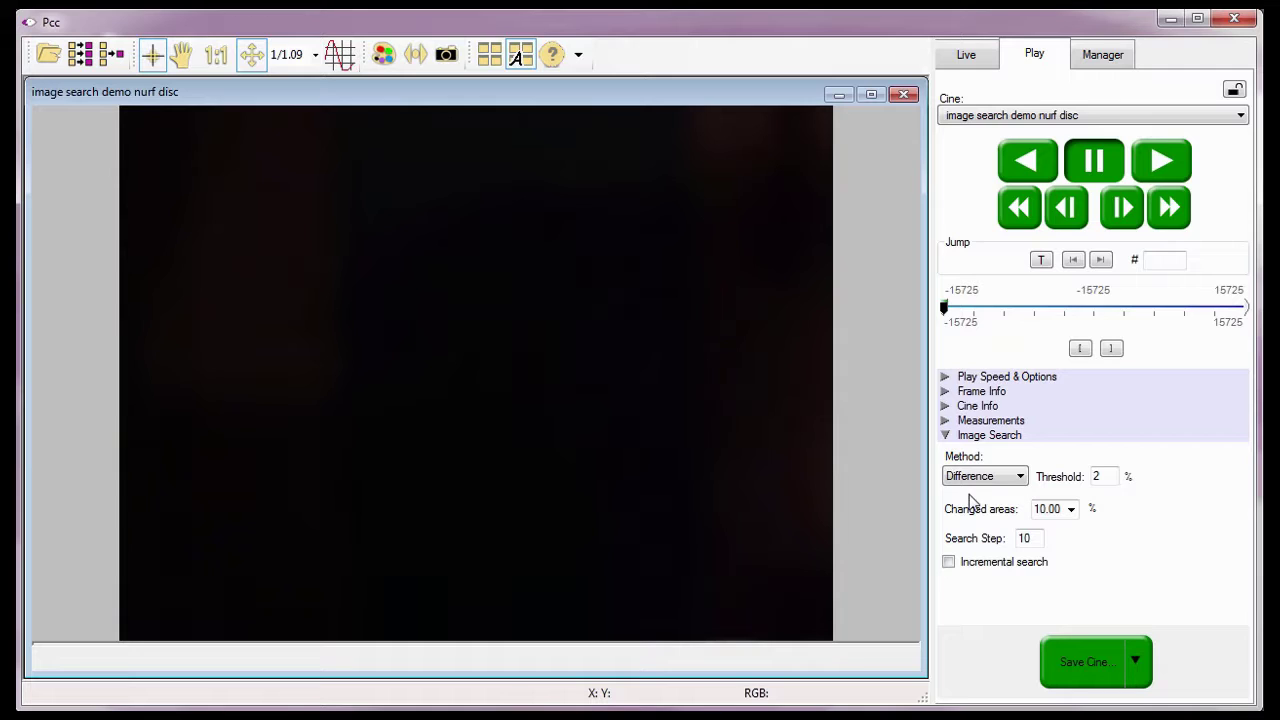
click(1042, 478)
double_click(1096, 475)
text(10)
click(1000, 510)
Step: Set changed areas to 0.5% and the search step to 50
click(1070, 509)
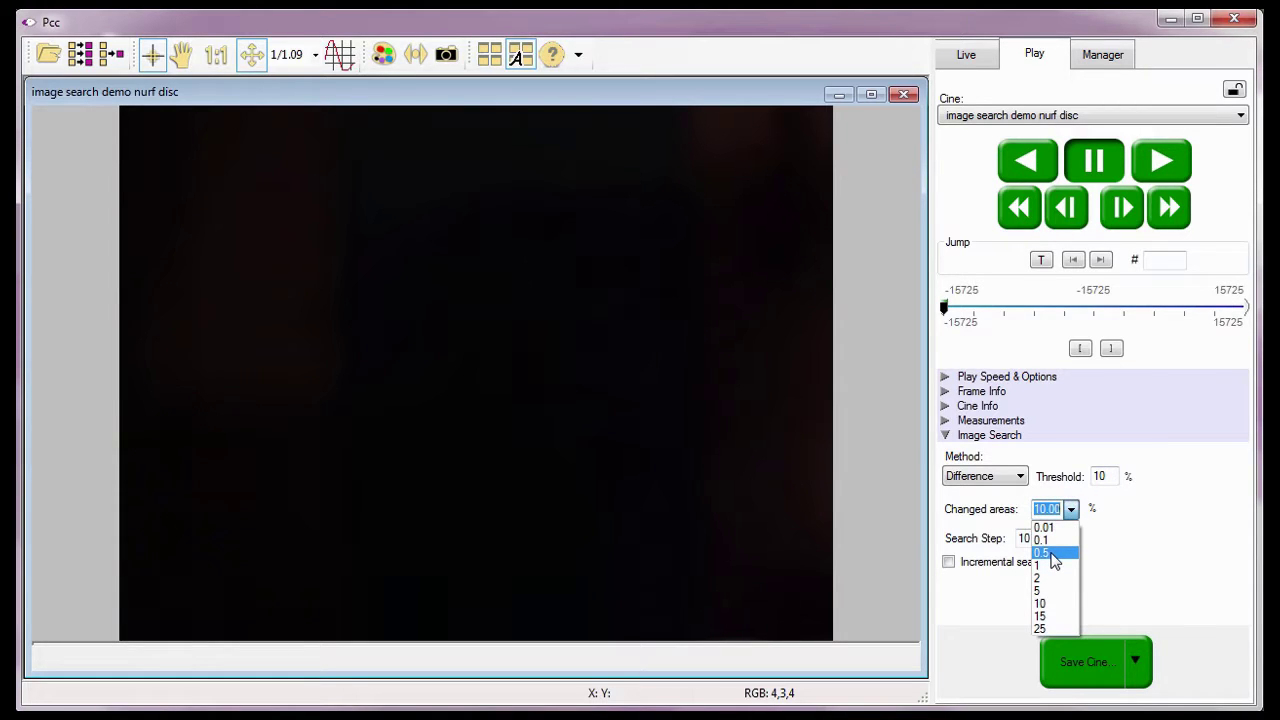
click(1050, 554)
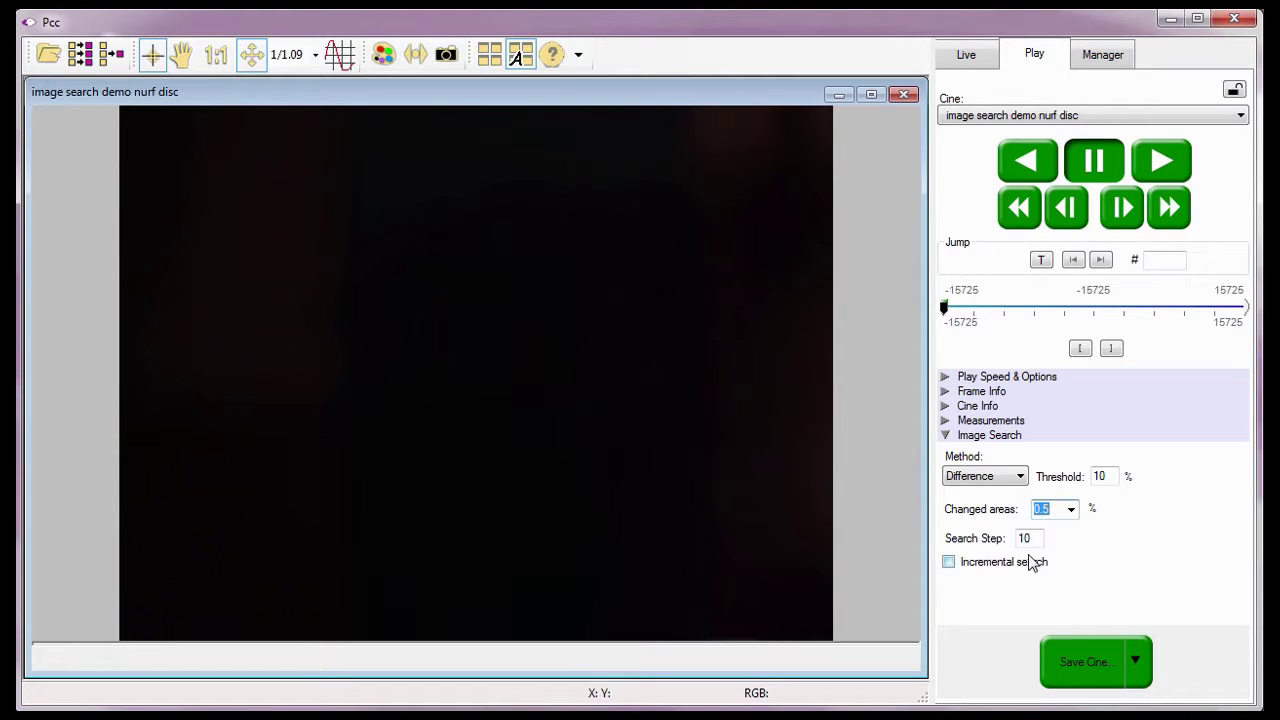
click(990, 540)
double_click(1024, 538)
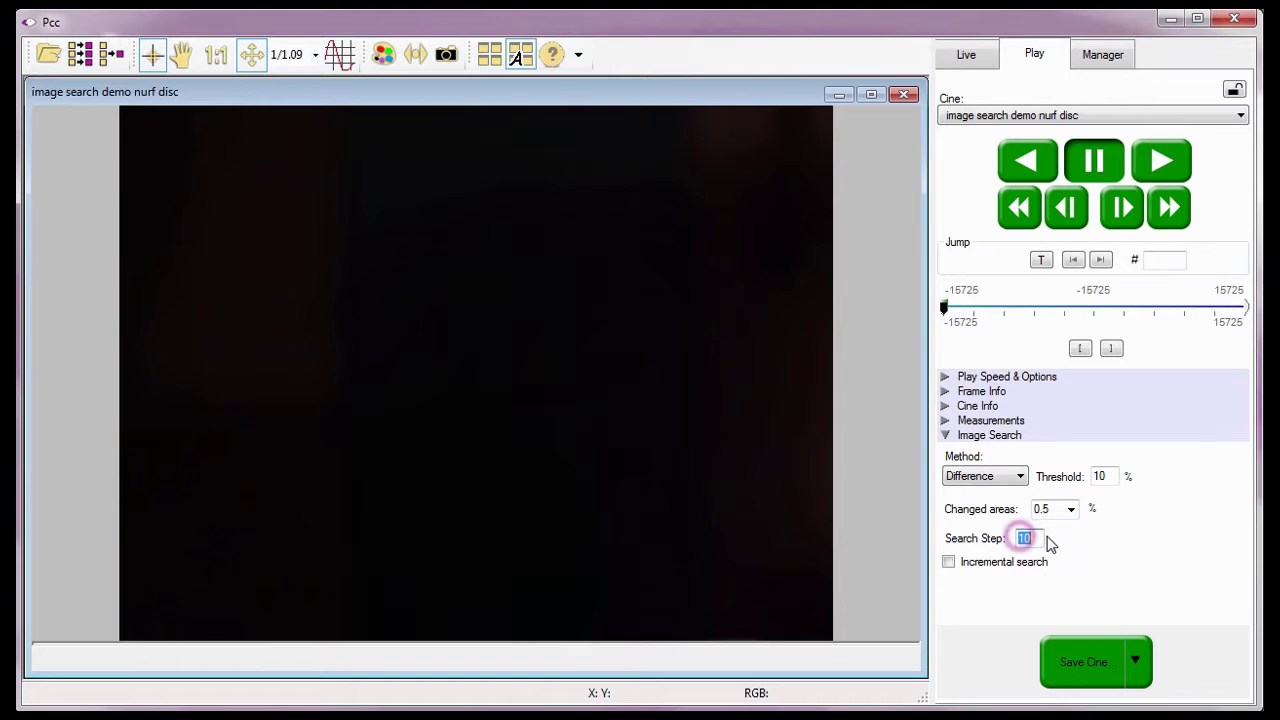
text(50)
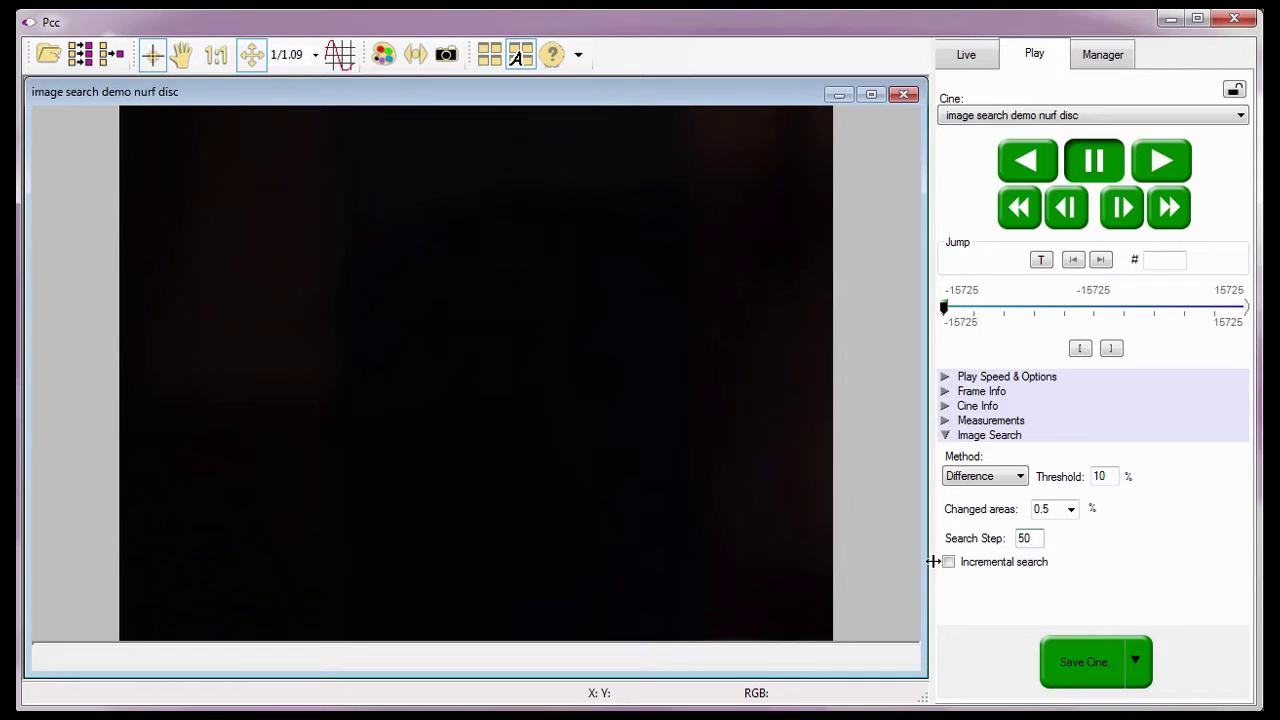
right_click(1152, 163)
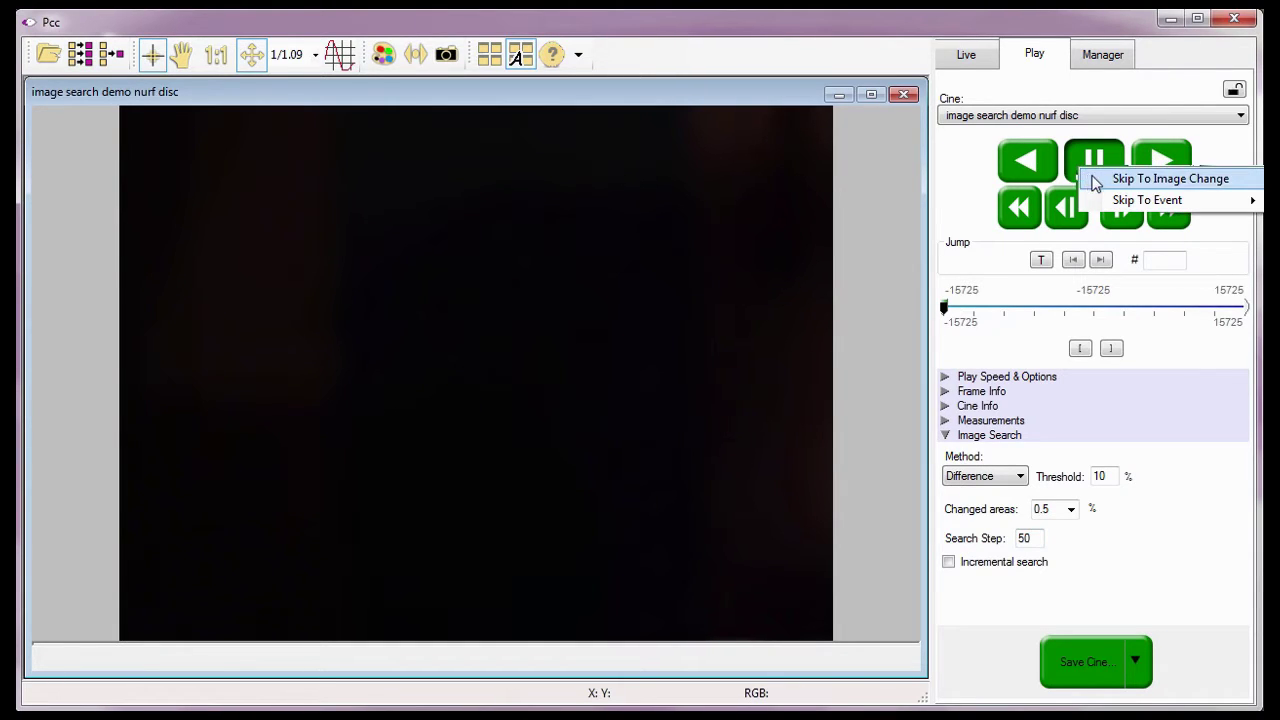
click(1150, 178)
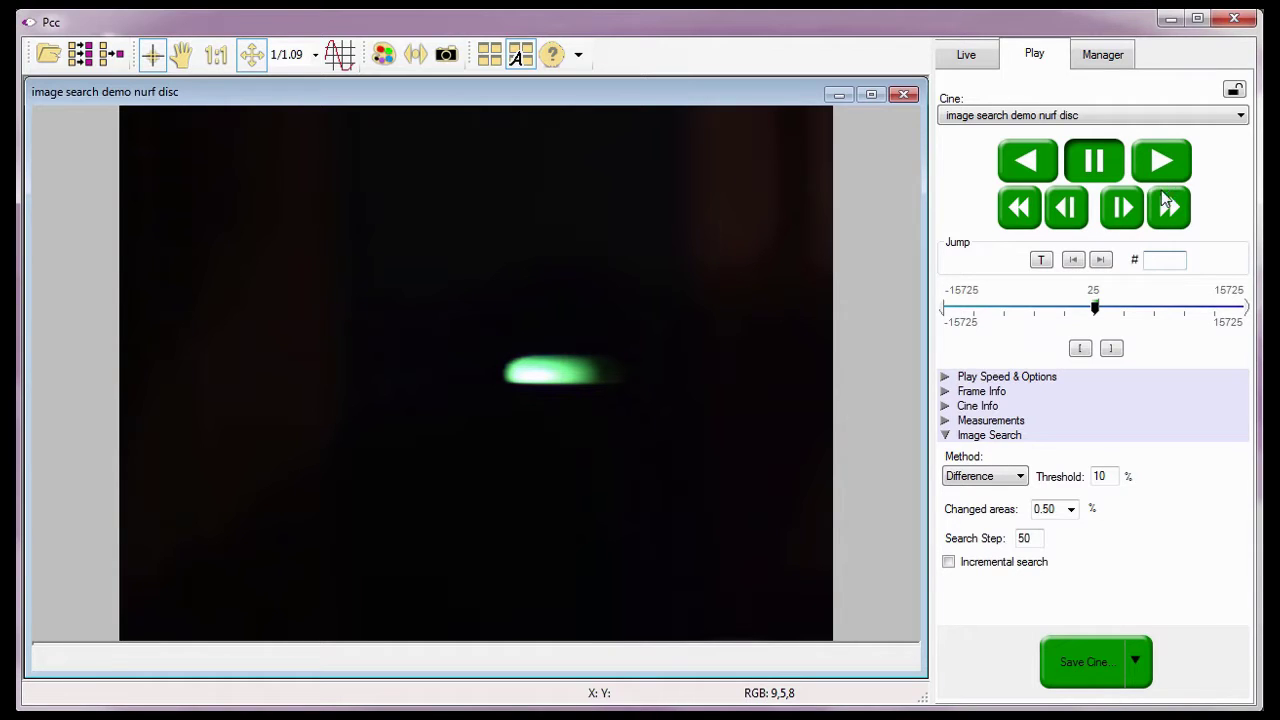
click(1106, 281)
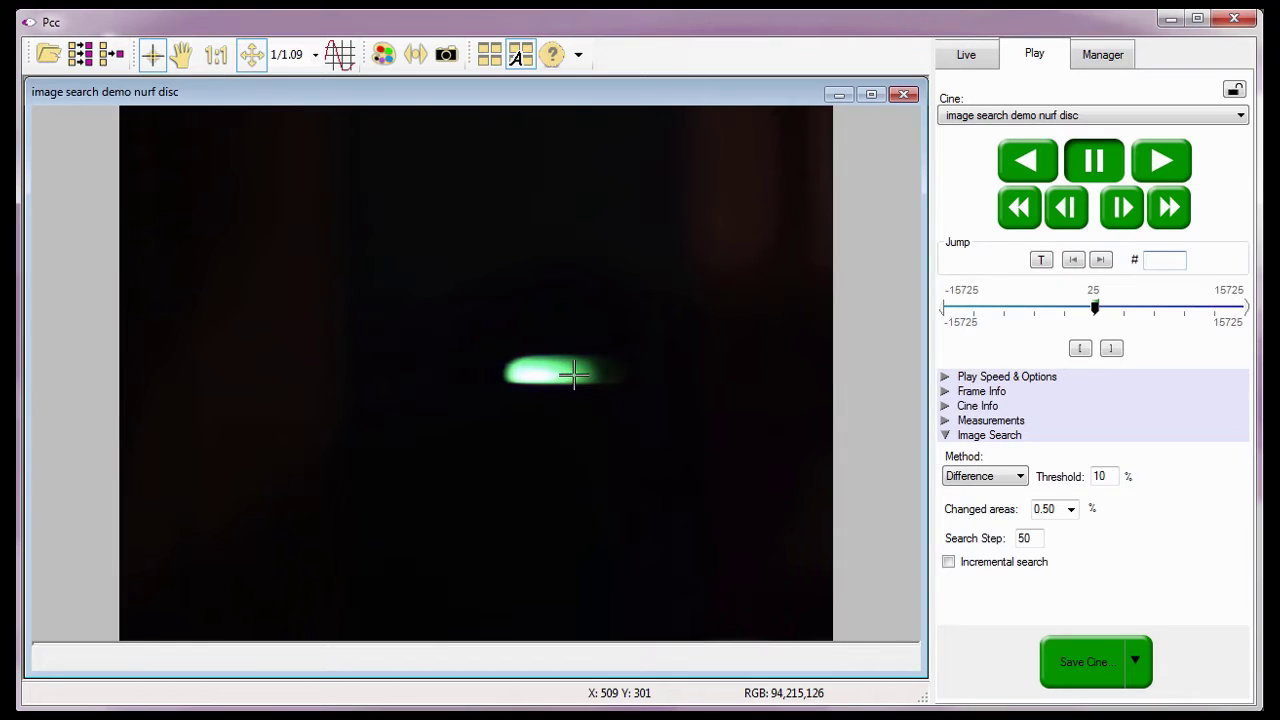
Step: From the last frame 15725, skip backward to the image change at frame 25
click(1100, 259)
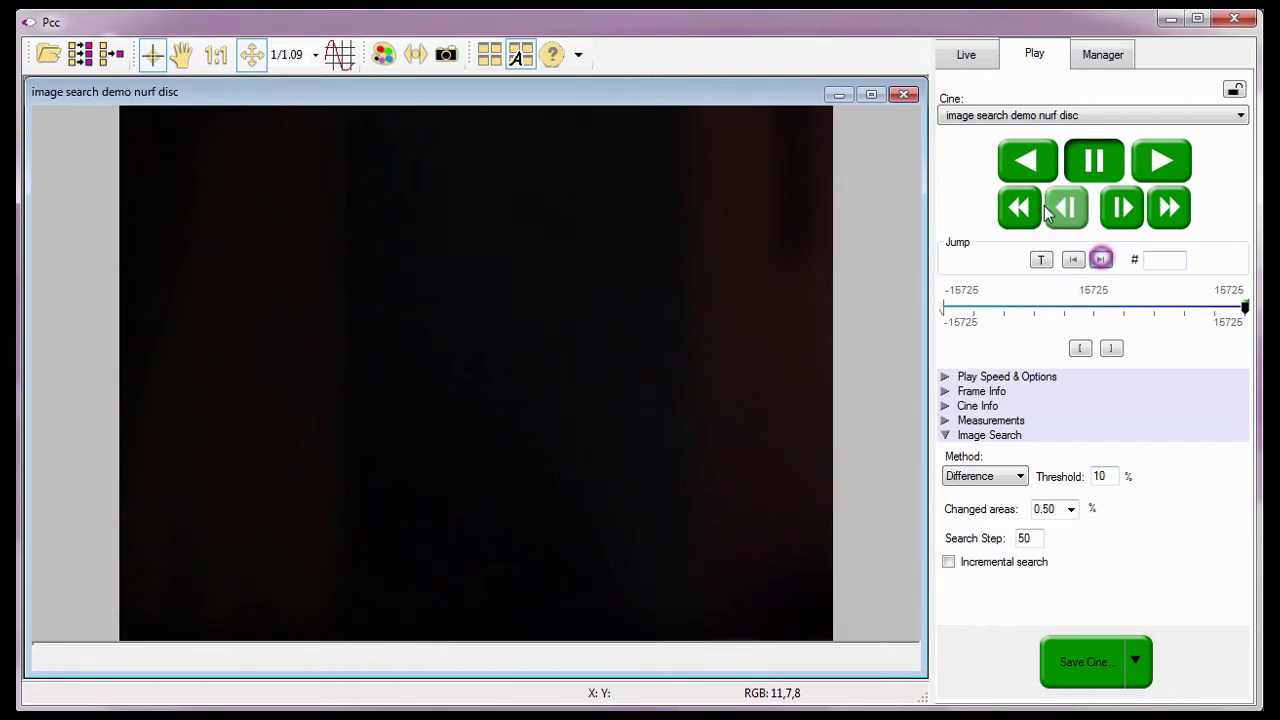
right_click(1022, 157)
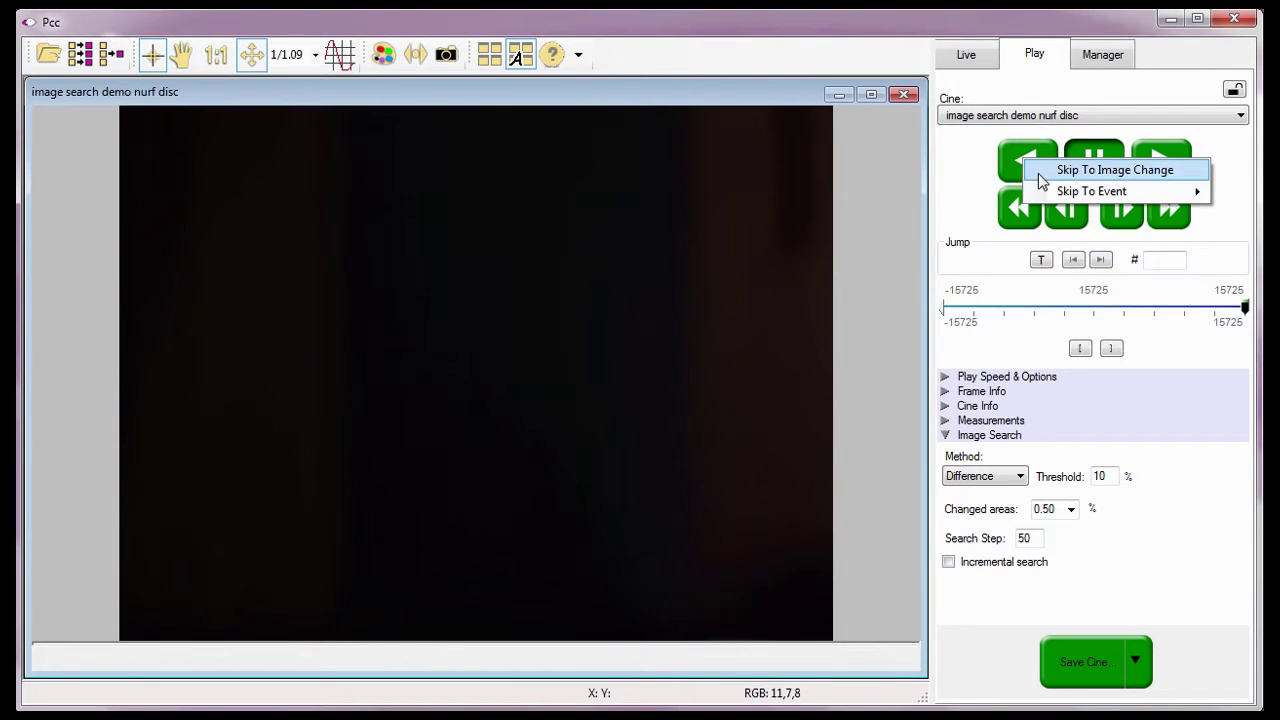
click(1040, 175)
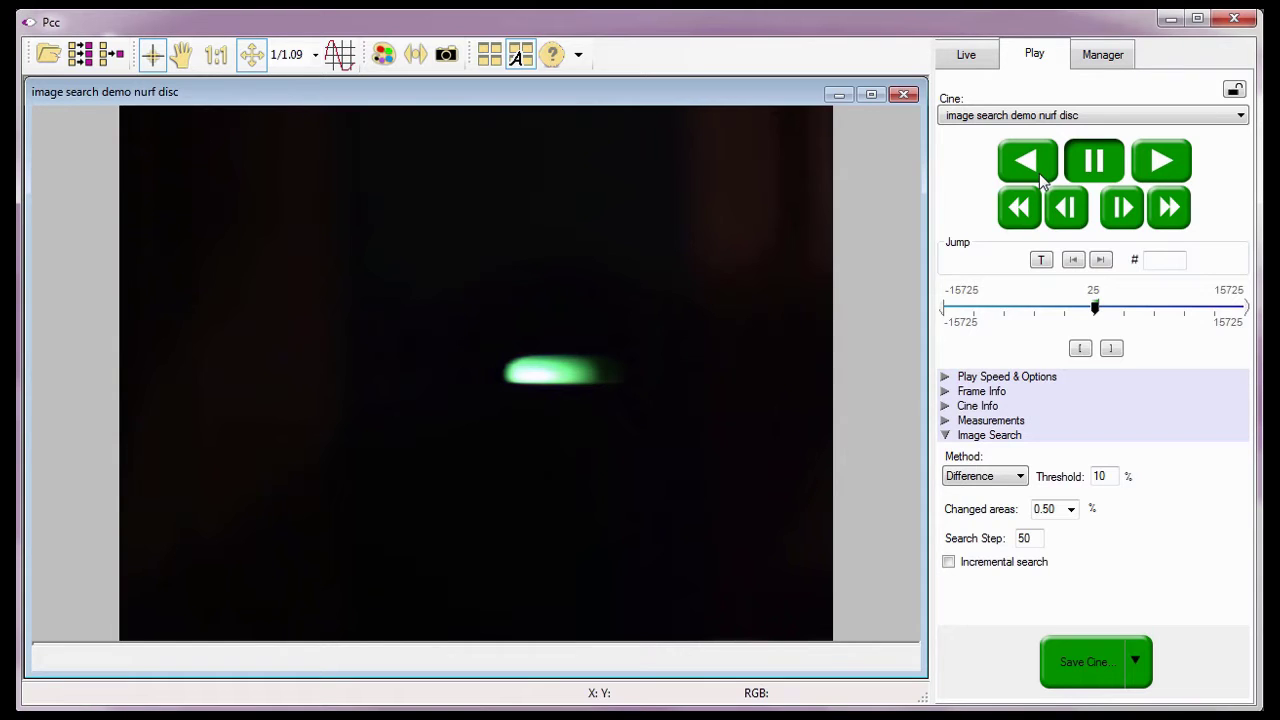
Step: Select Correlation as the search method, keeping 0.50% difference and search step 50
click(1022, 477)
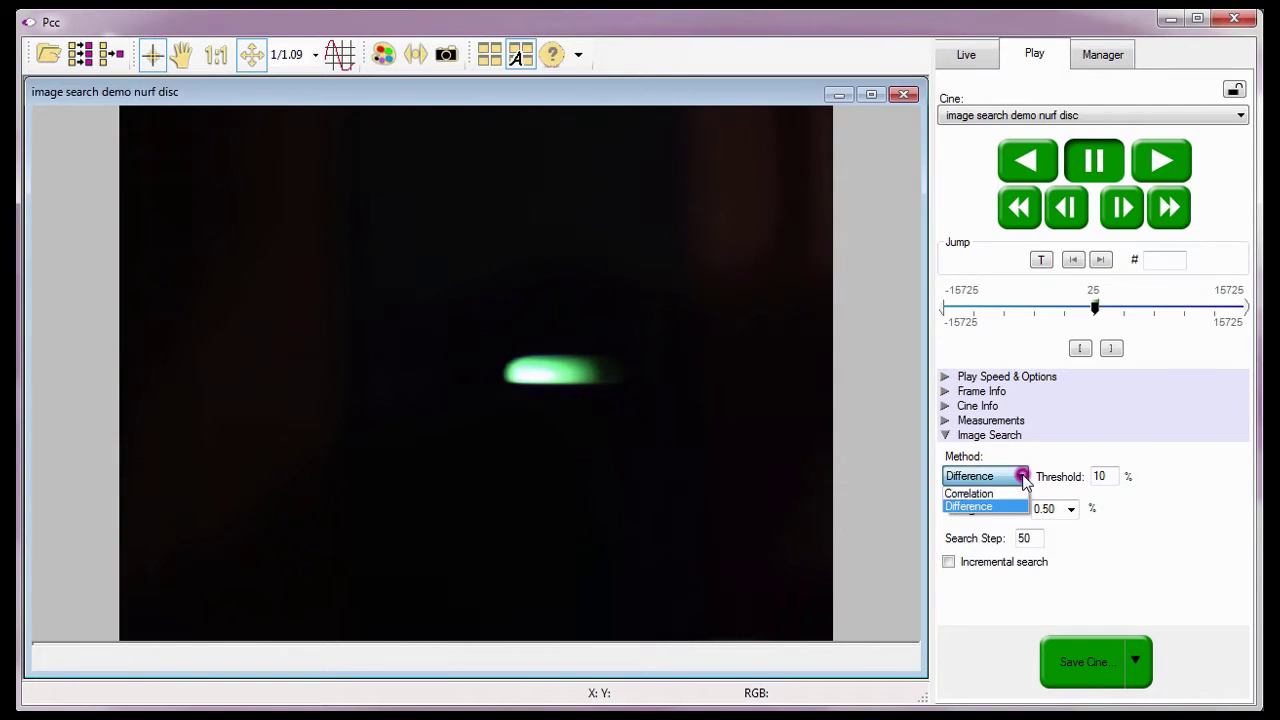
click(1016, 493)
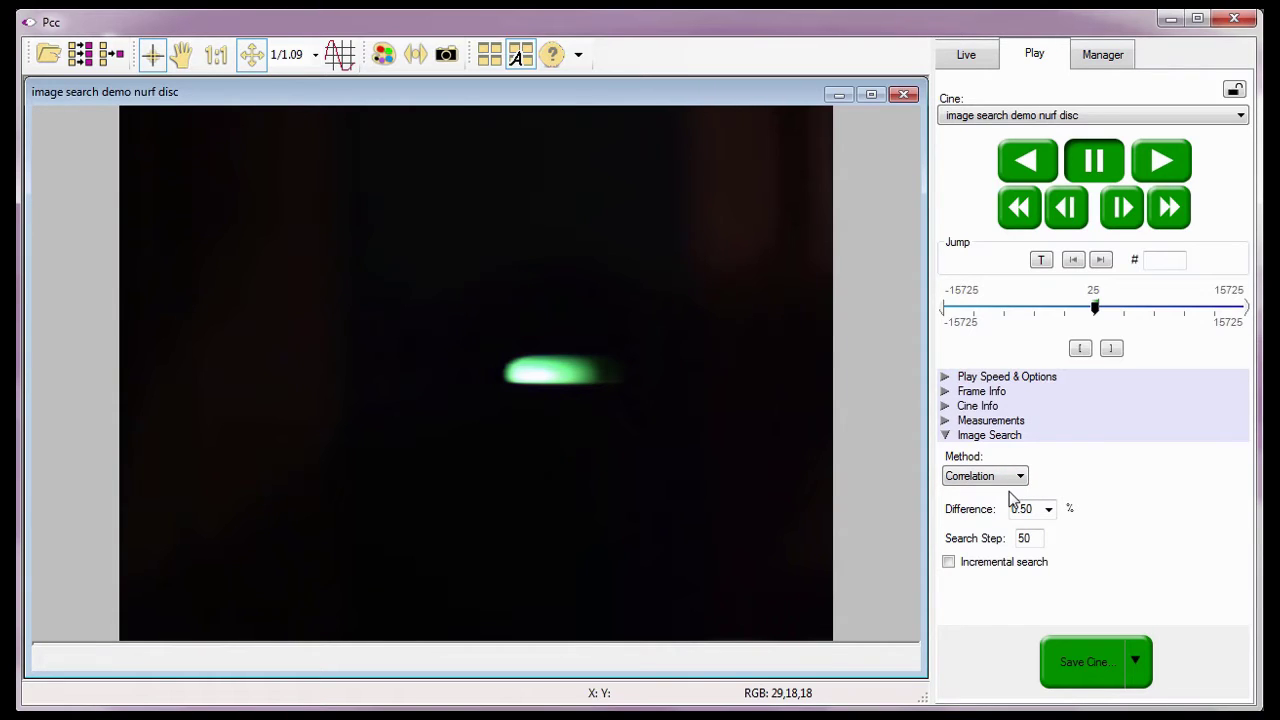
click(972, 510)
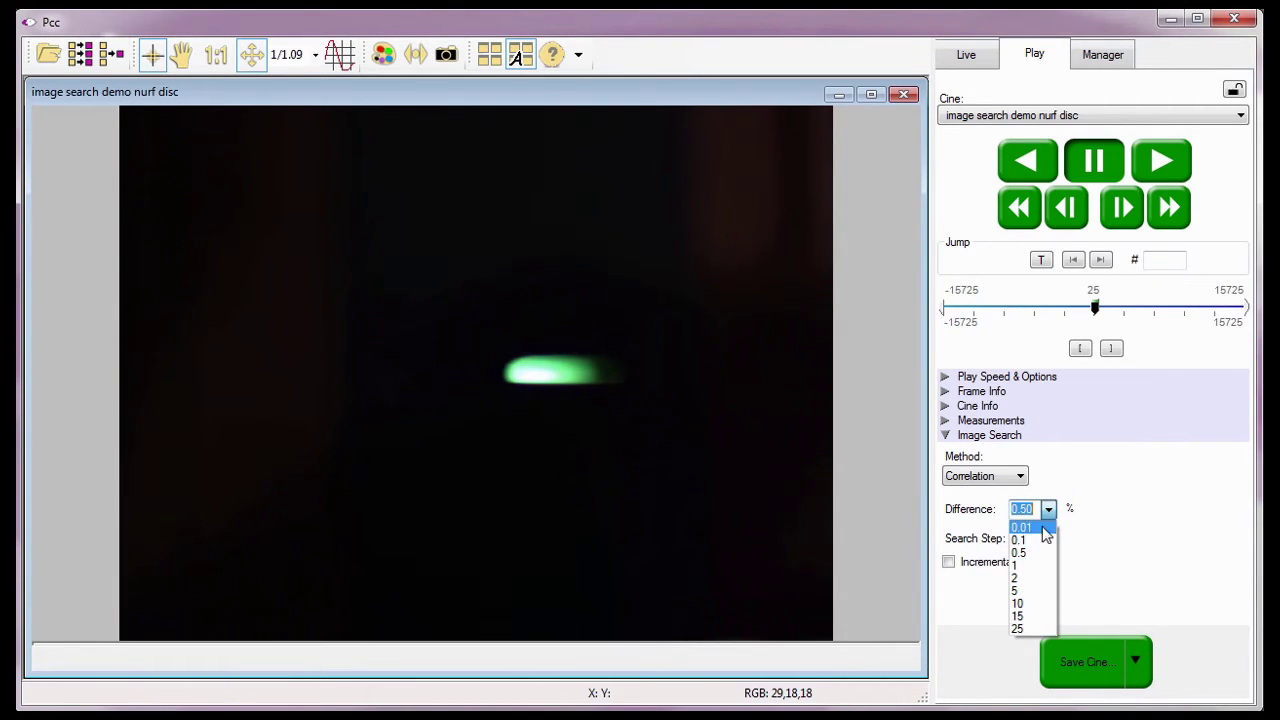
Step: Enter an 11% Correlation difference and enable Incremental search
click(1034, 509)
text(11)
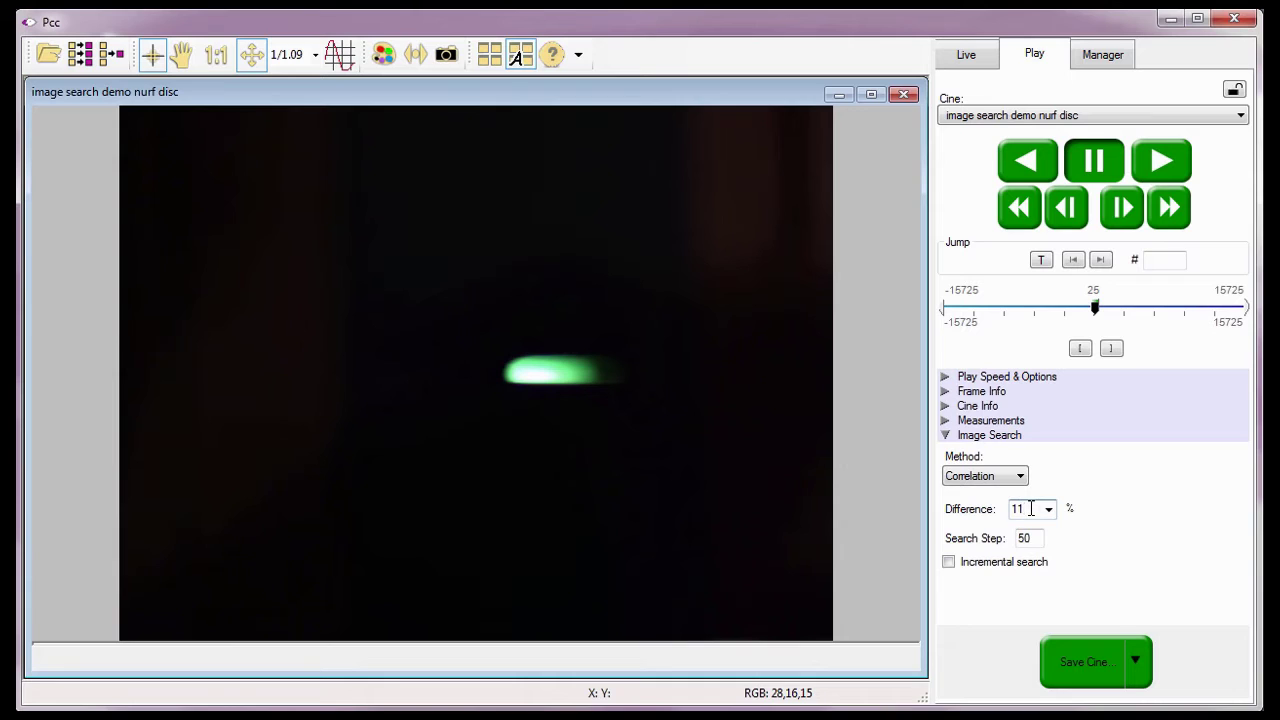
click(986, 546)
click(1032, 538)
click(949, 563)
Step: From the first frame, skip forward to the image change at frame 25 showing the green disc
click(1073, 262)
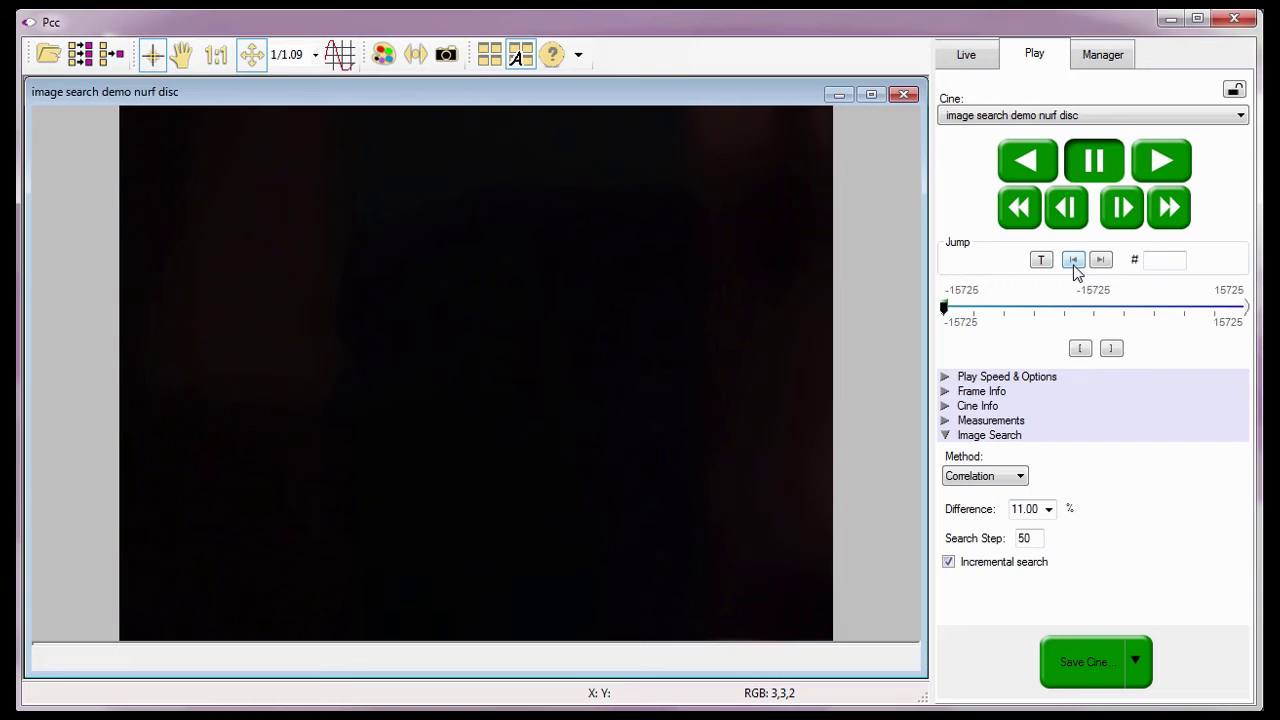
right_click(1150, 167)
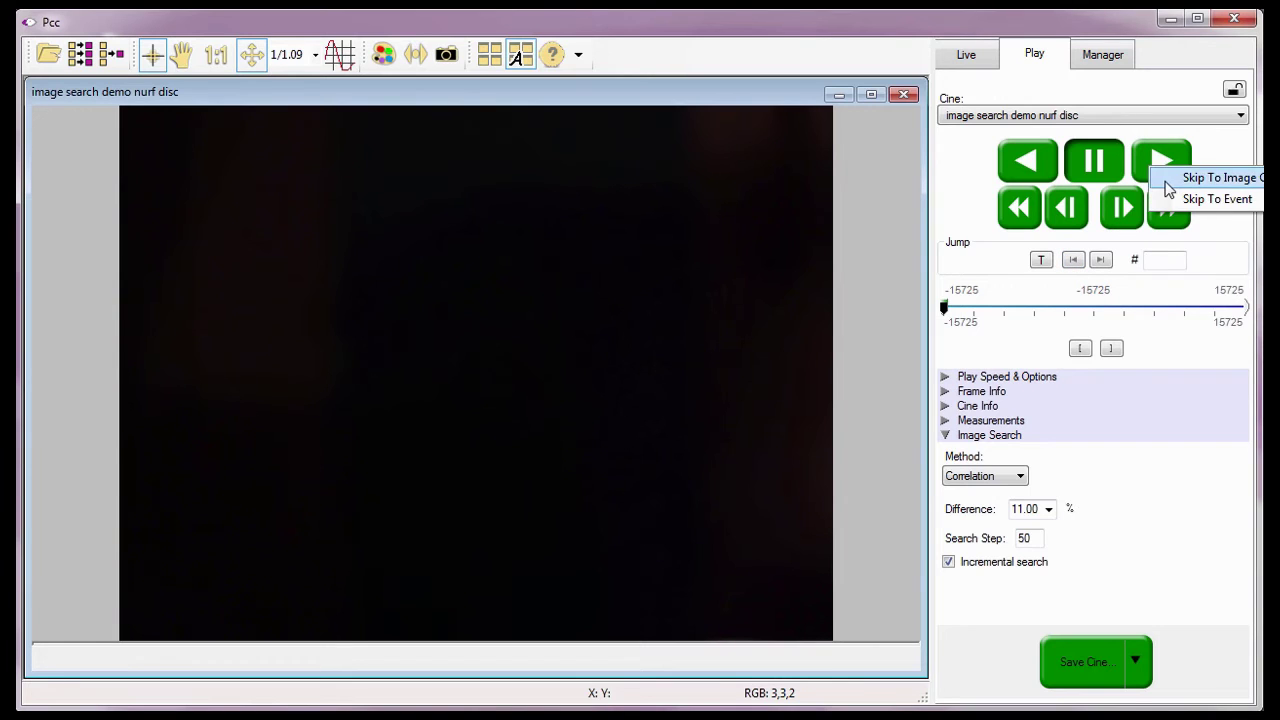
click(1166, 181)
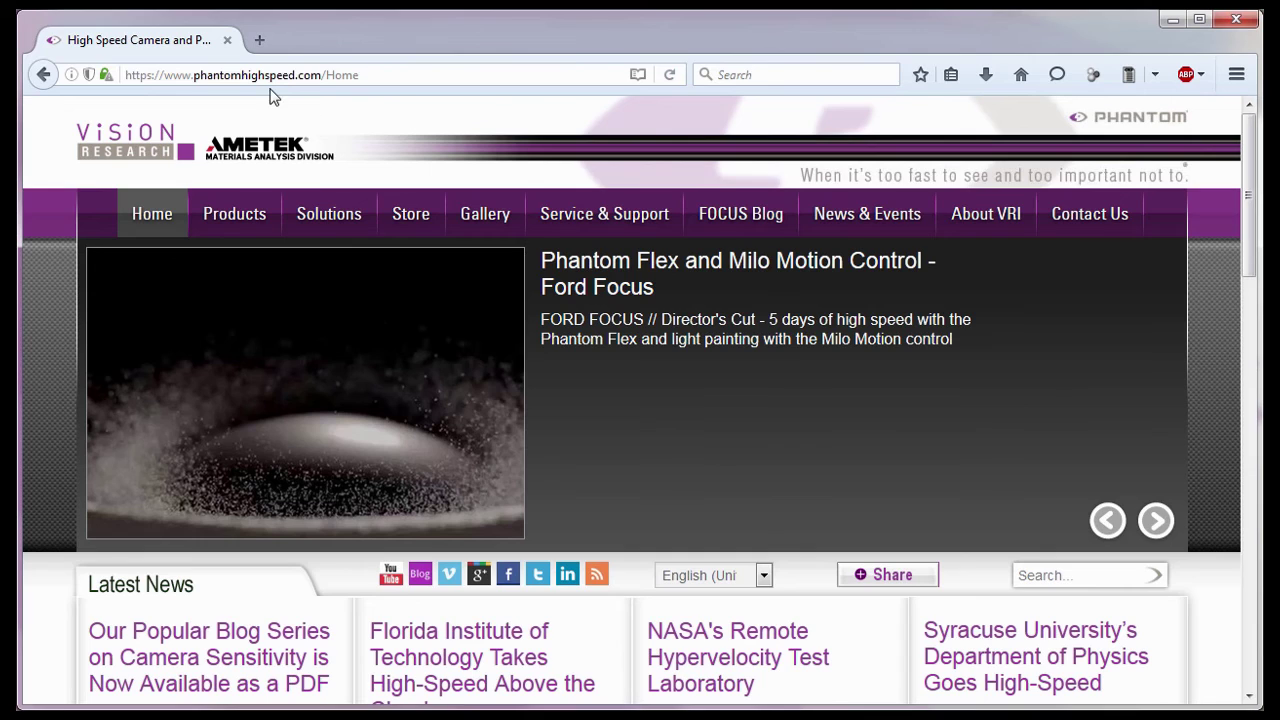
Step: Go to the Phantom site's Service & Support Training page
click(186, 88)
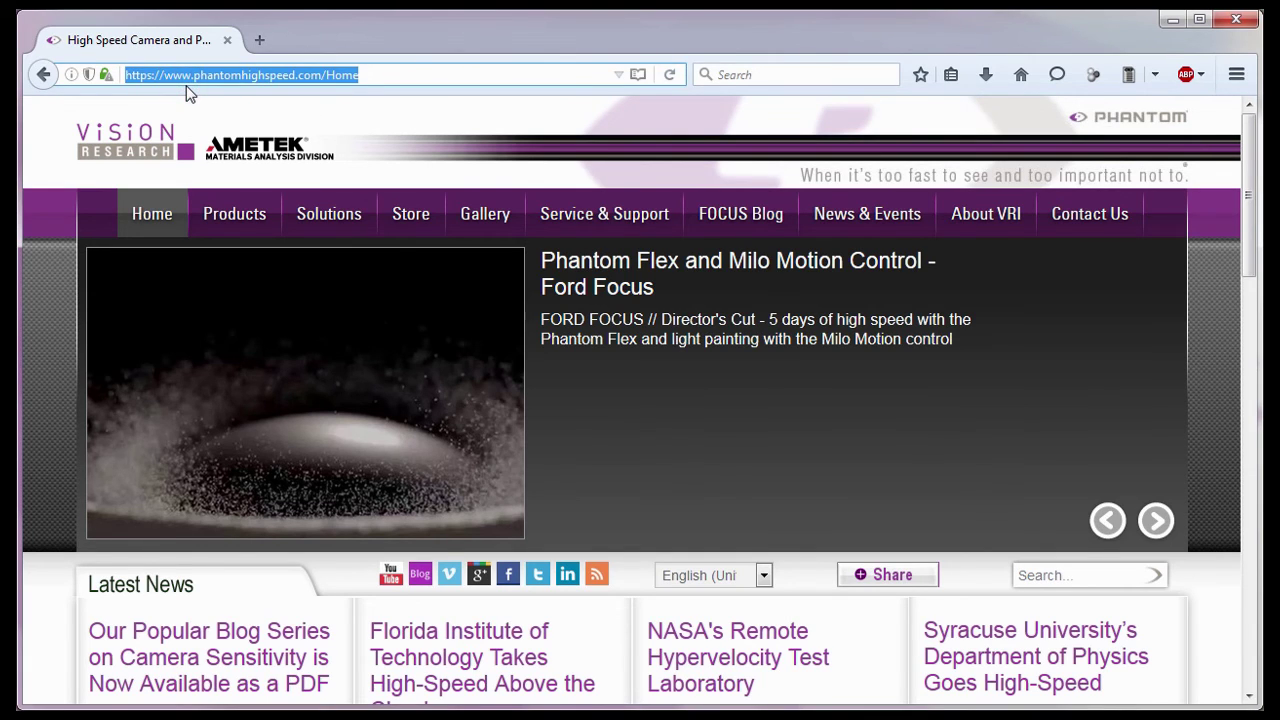
mouse_move(590, 222)
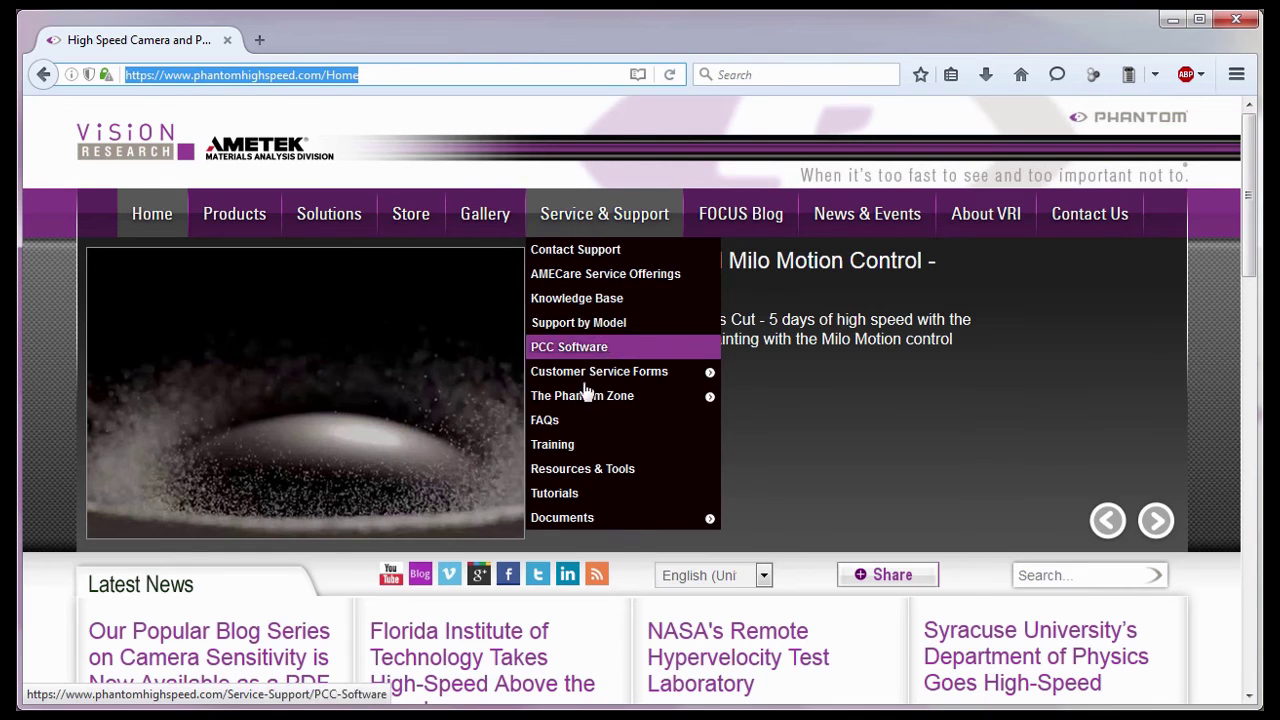
click(583, 447)
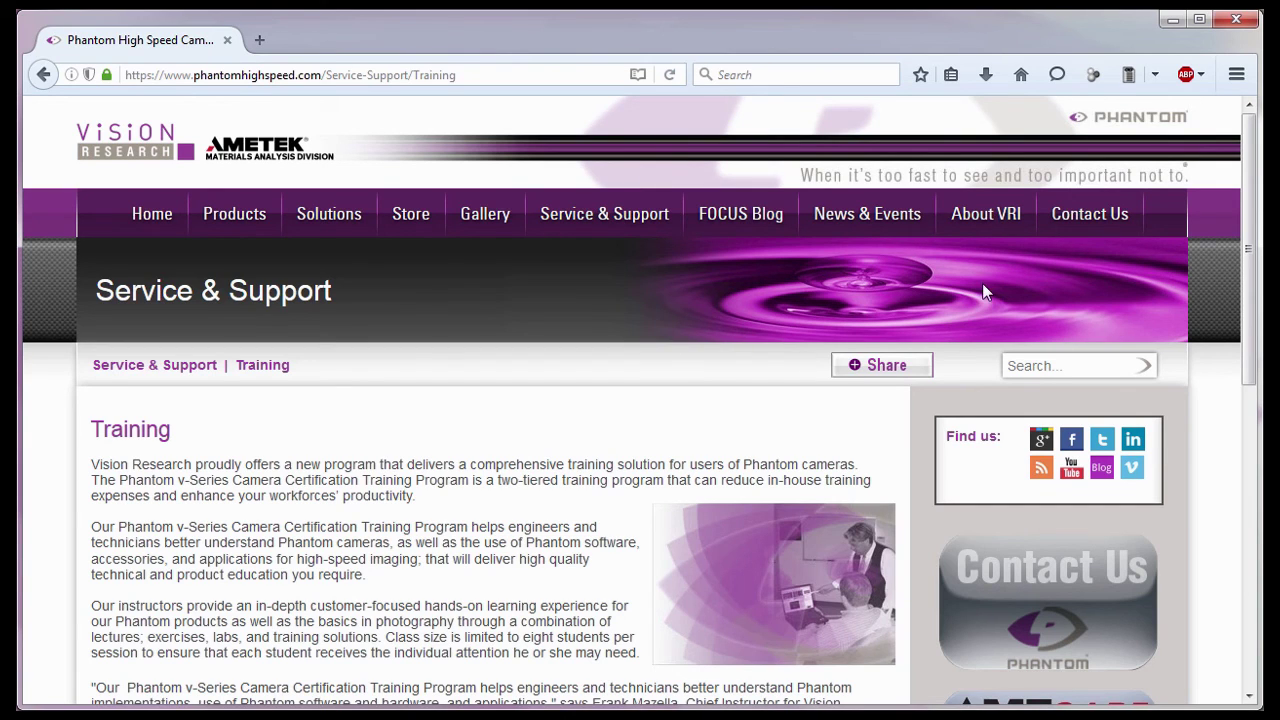
Step: Visit the North American Sales contact page, then the International Sales page
click(1060, 249)
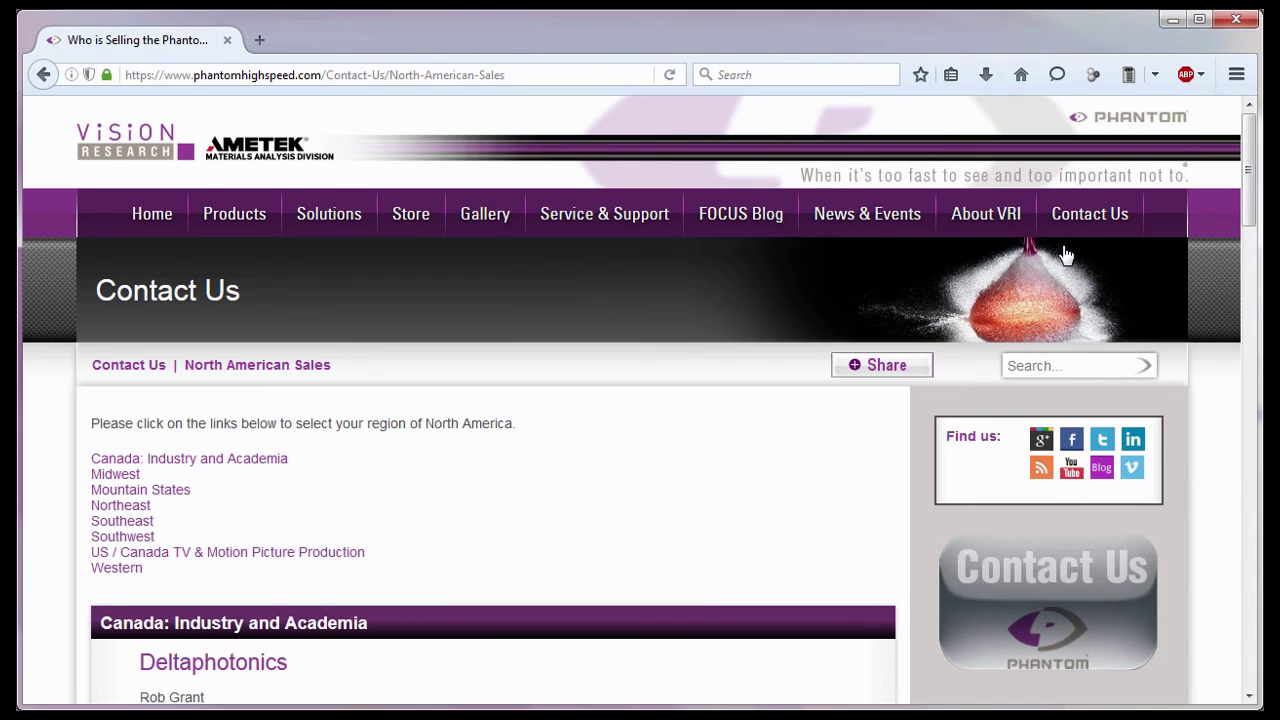
mouse_move(1094, 227)
click(1080, 285)
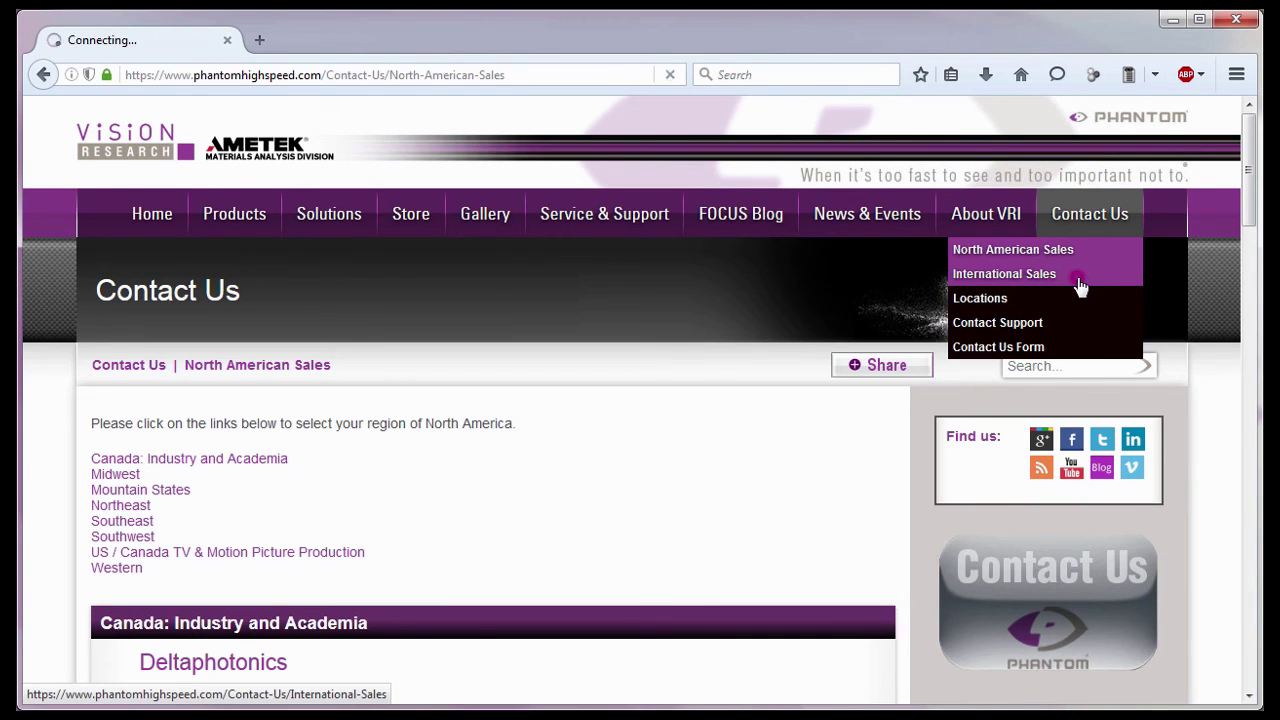